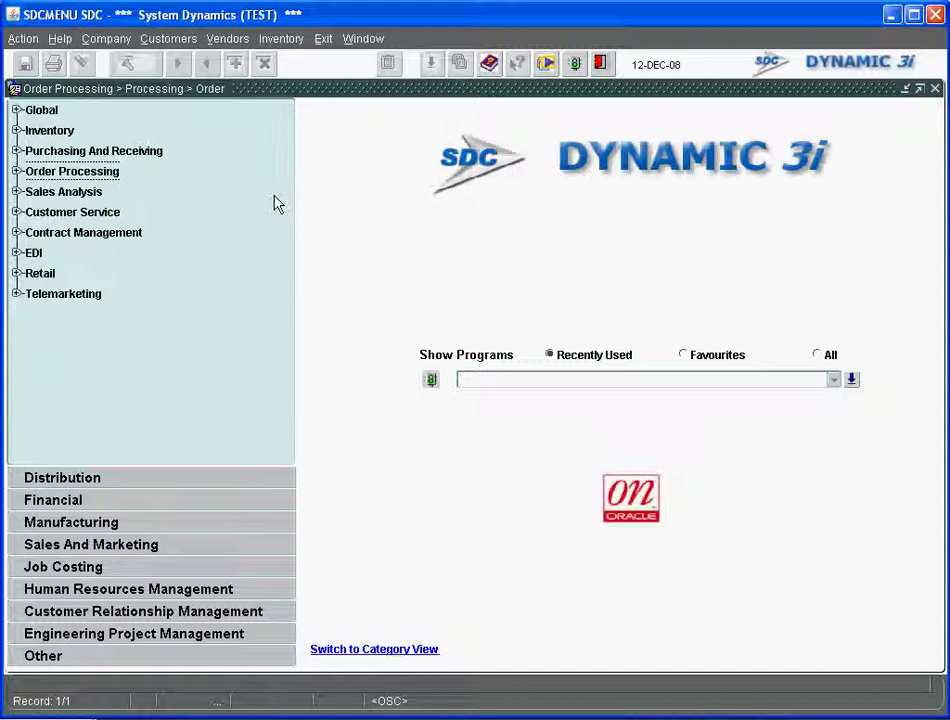
Open the Purchase Order Entry program from the Purchase Order Processing group of Purchasing And Receiving
{"action": "left_click", "coordinate": [16, 150]}
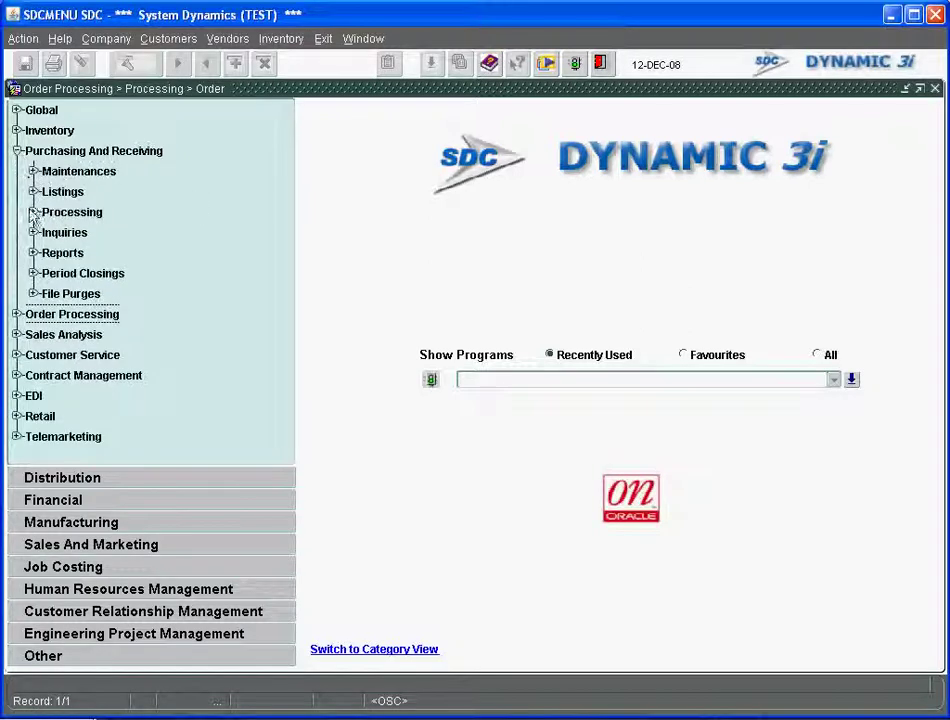
{"action": "left_click", "coordinate": [33, 213]}
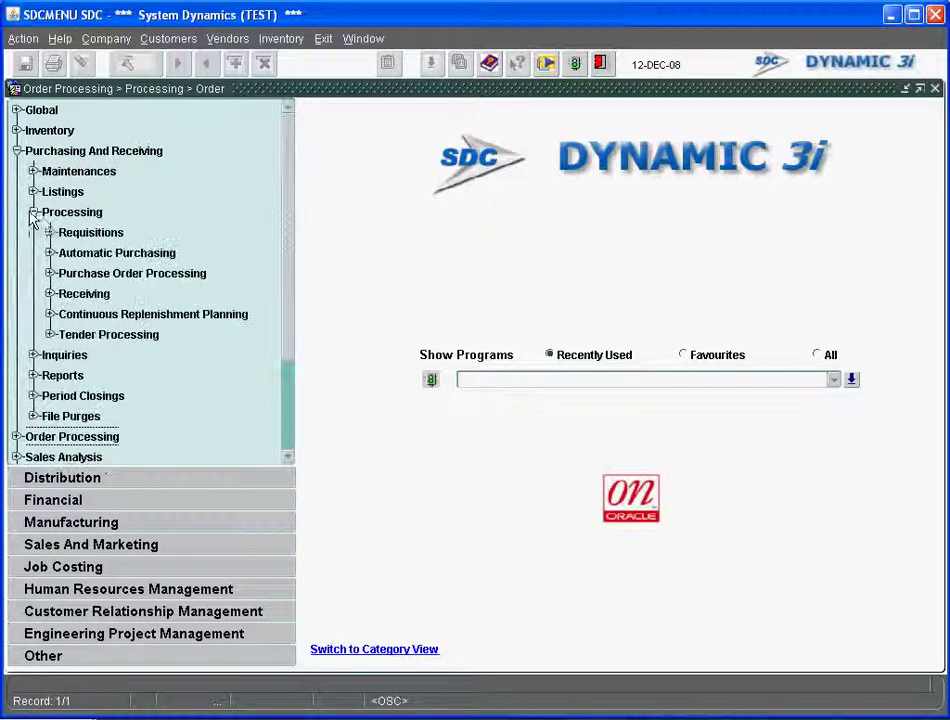
{"action": "left_click", "coordinate": [50, 274]}
{"action": "left_click", "coordinate": [90, 295]}
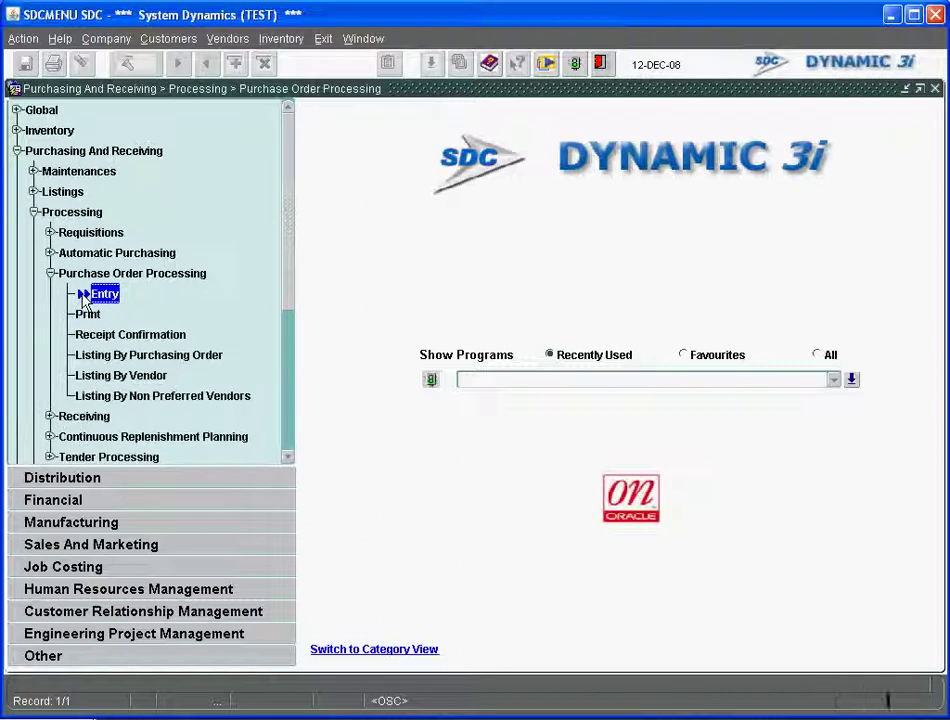
{"action": "double_click", "coordinate": [90, 295]}
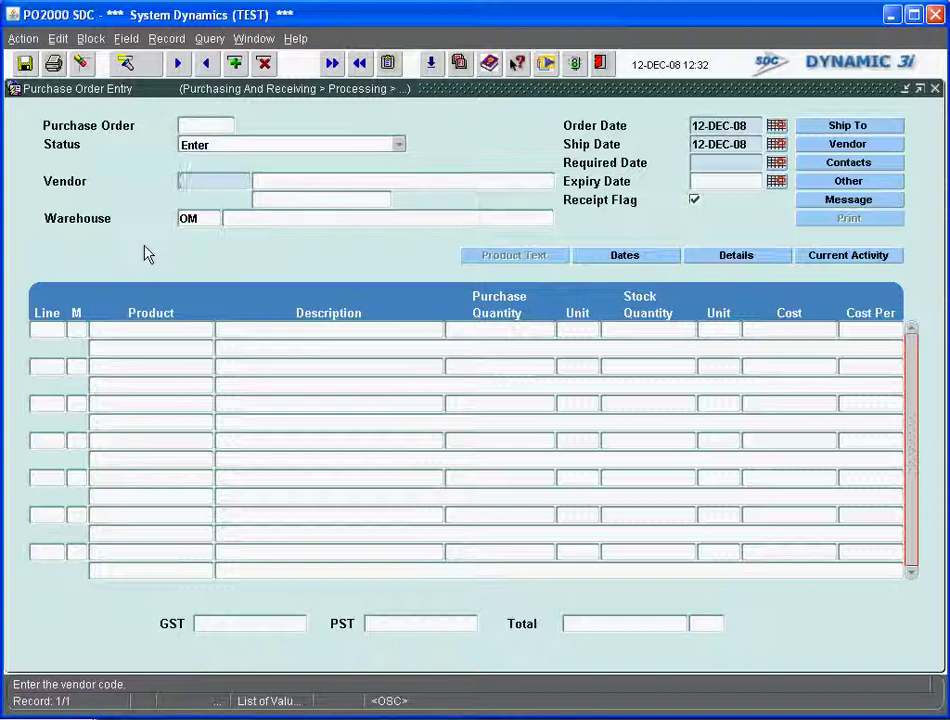
Set the order's vendor to ATI000 and warehouse to TOR, and review the vendor's information
{"action": "type", "text": "ATI000"}
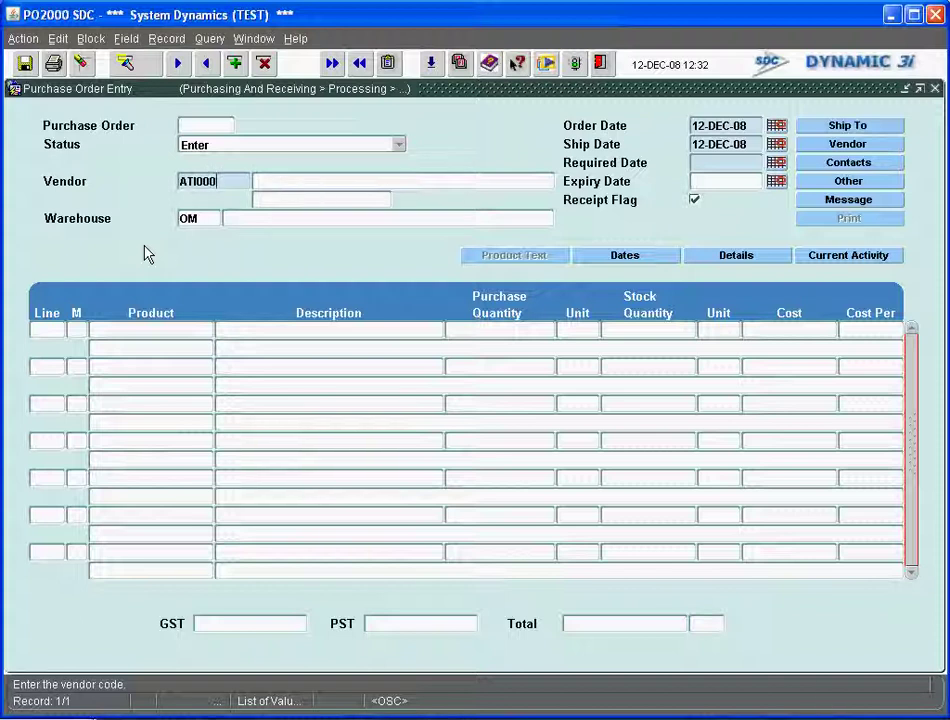
{"action": "key", "text": "Tab"}
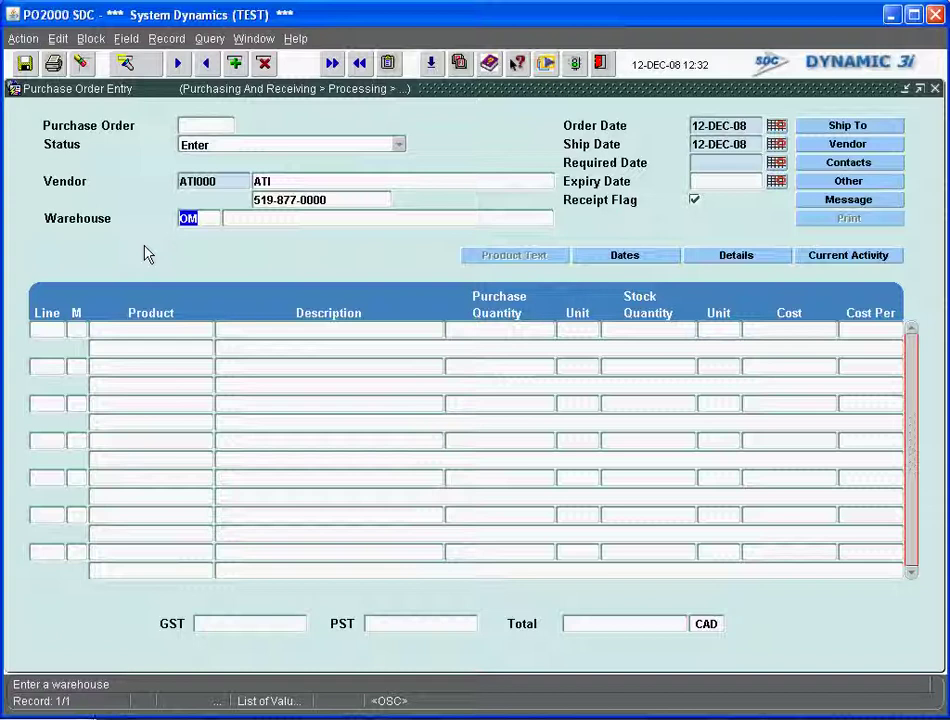
{"action": "type", "text": "TOR"}
{"action": "key", "text": "Tab"}
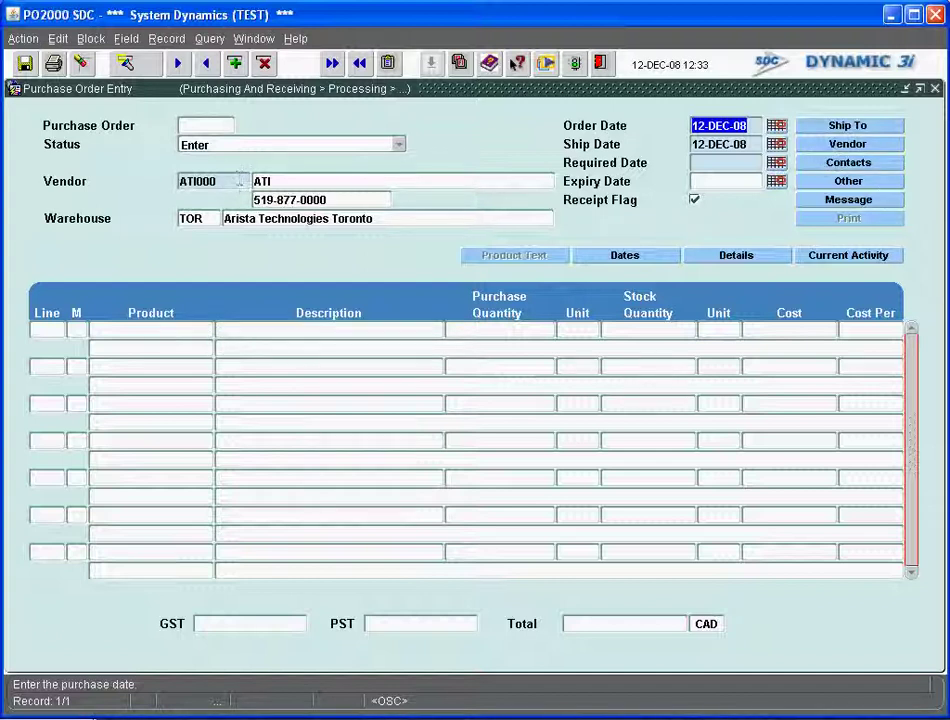
{"action": "left_click", "coordinate": [825, 148]}
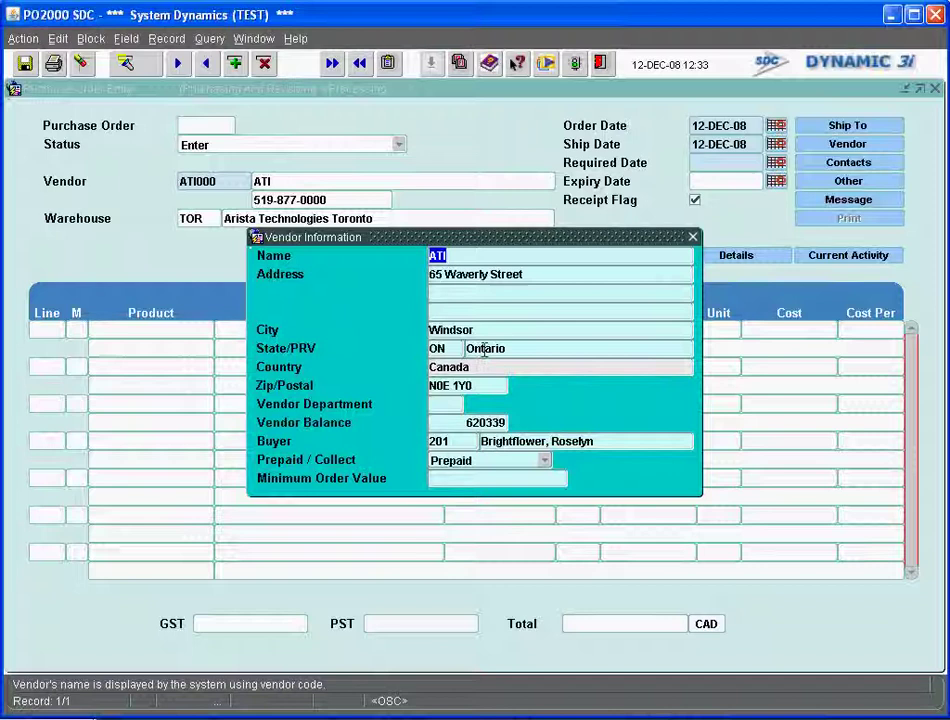
{"action": "left_click", "coordinate": [693, 238]}
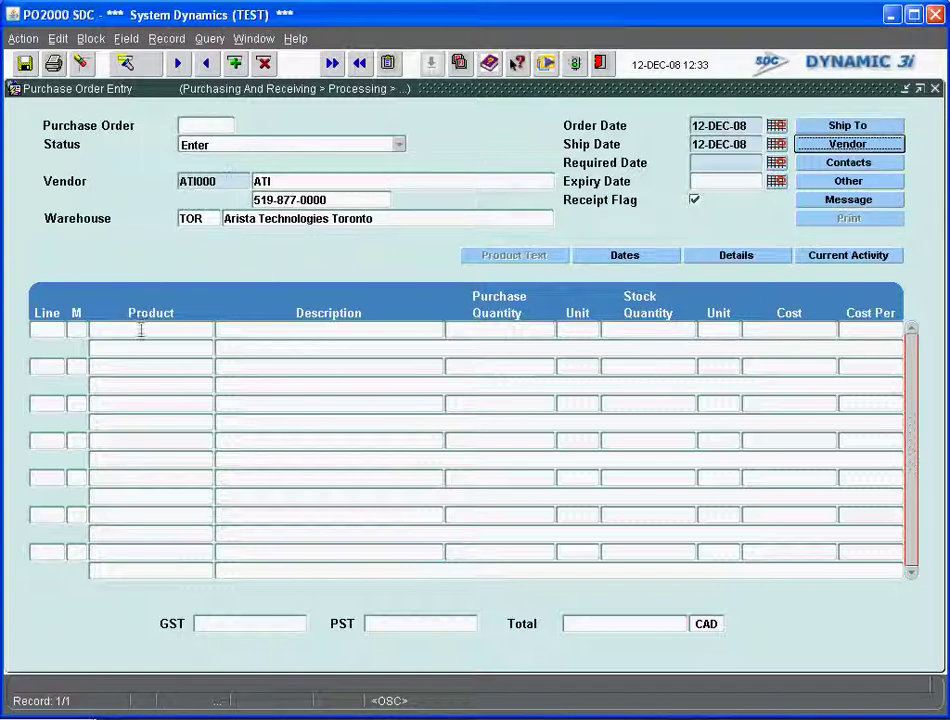
{"action": "left_click", "coordinate": [141, 330]}
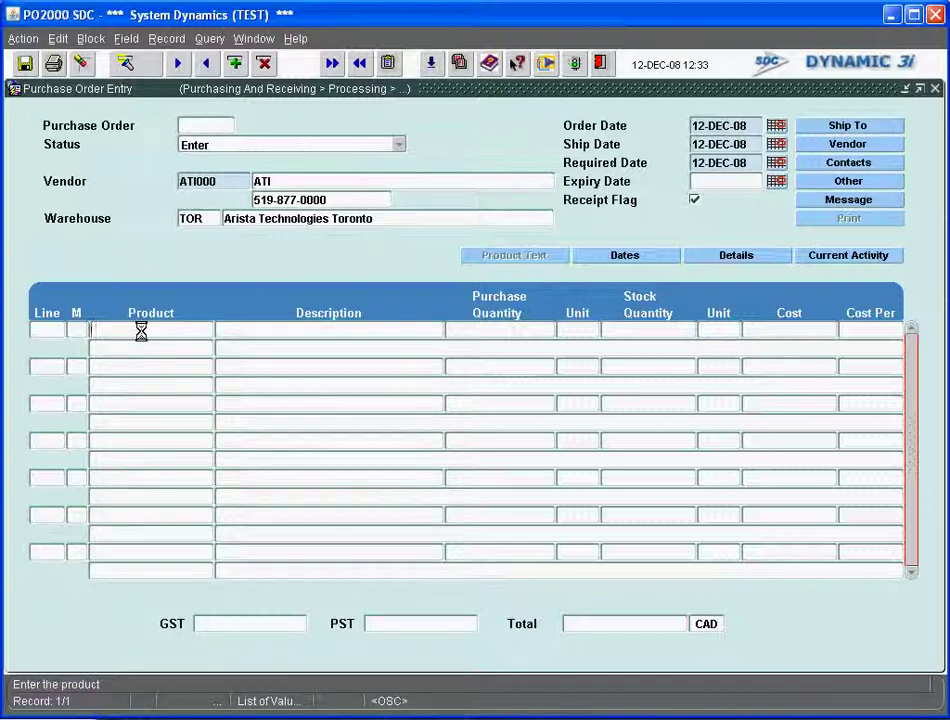
{"action": "type", "text": "M3A"}
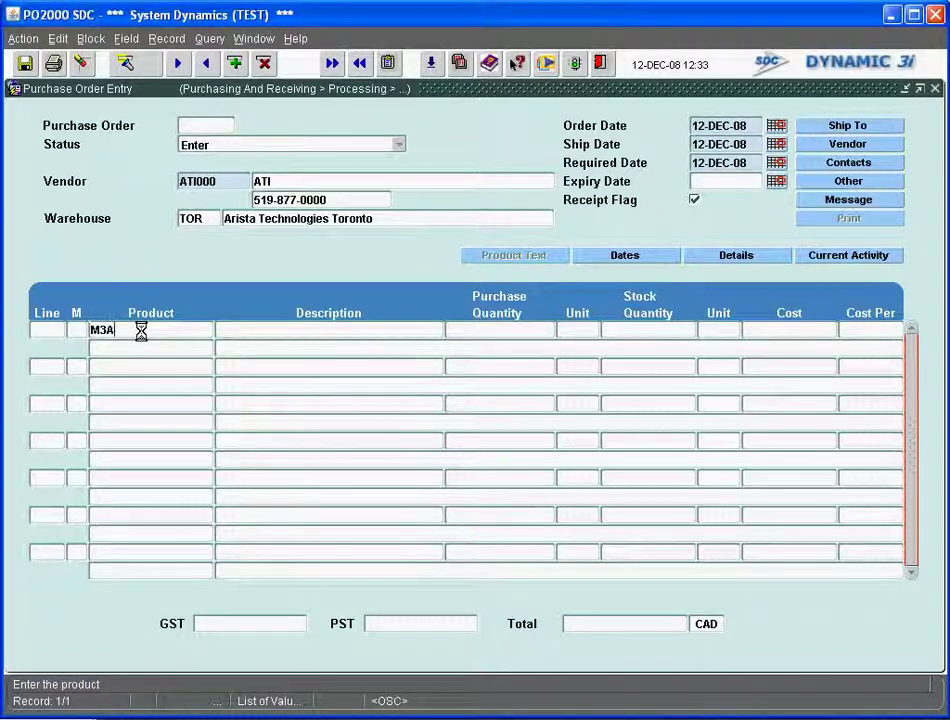
{"action": "key", "text": "Tab"}
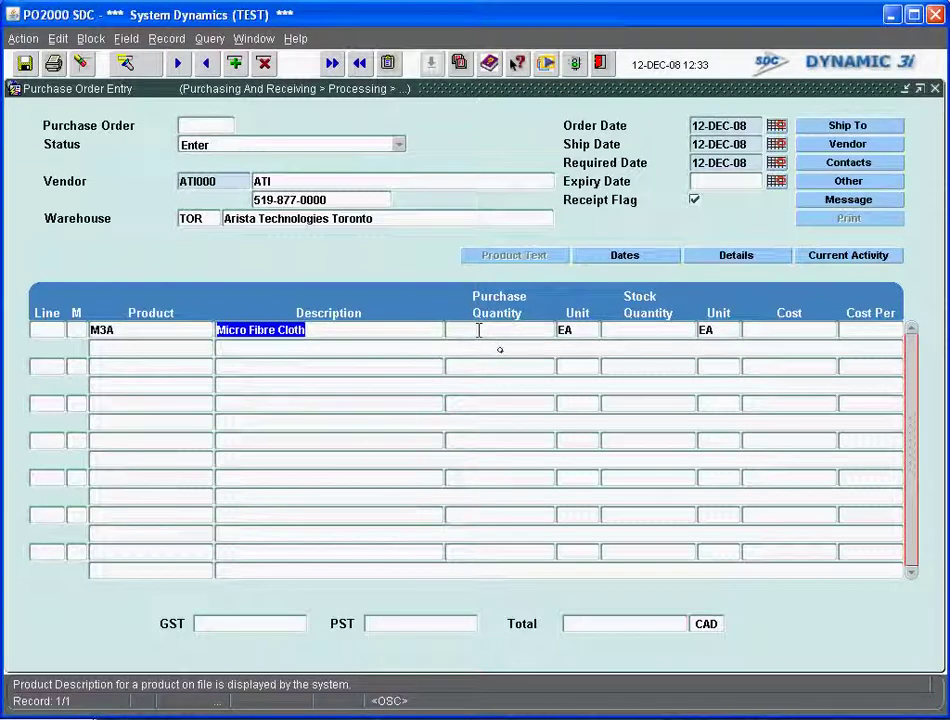
{"action": "type", "text": "1"}
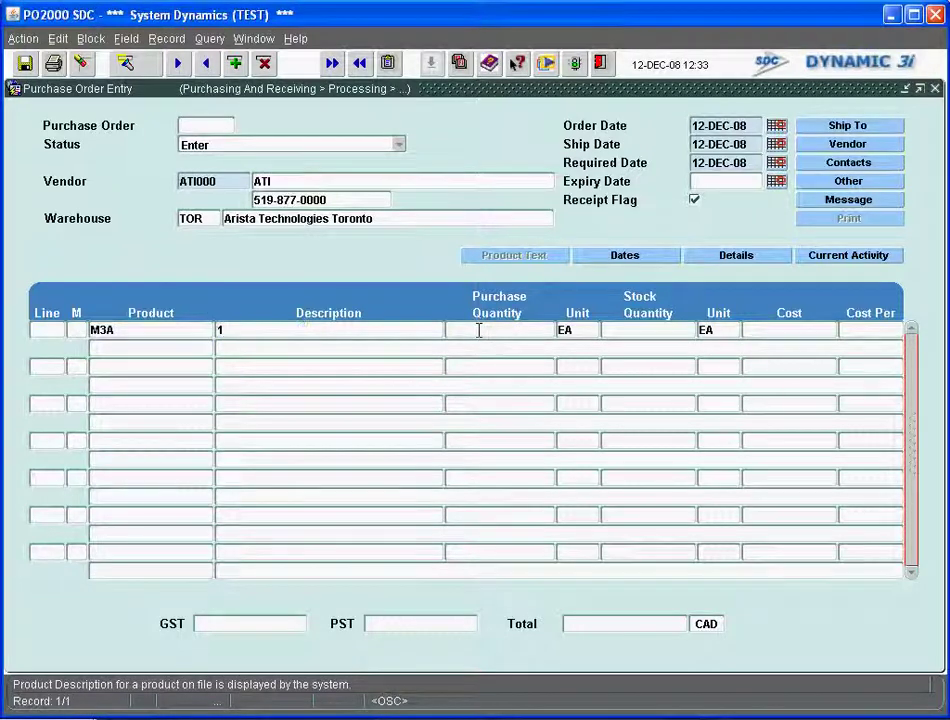
{"action": "key", "text": "BackSpace"}
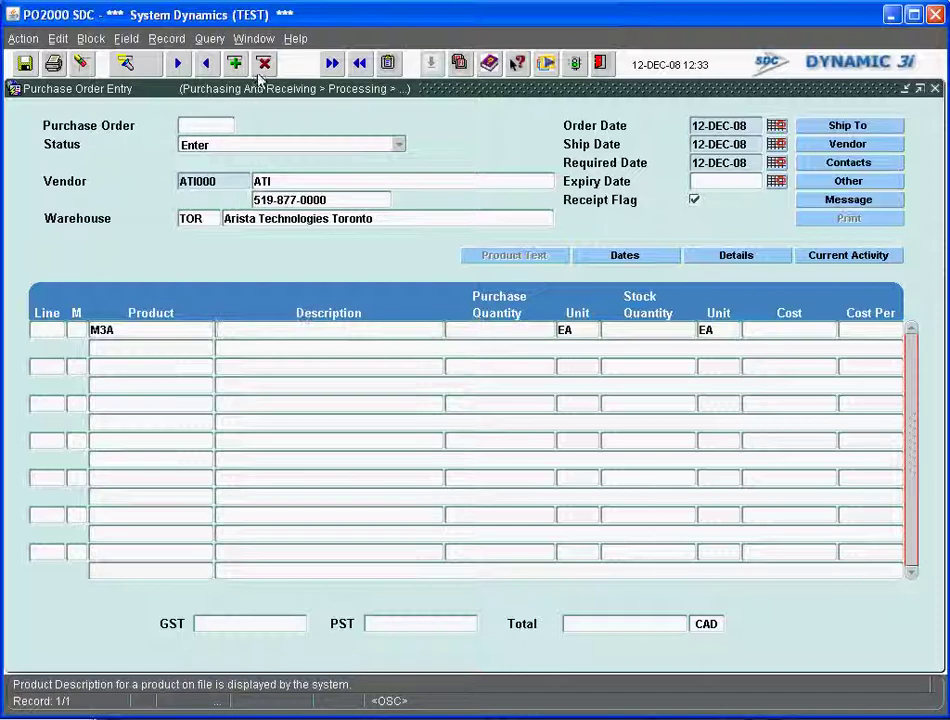
{"action": "double_click", "coordinate": [180, 331]}
{"action": "key", "text": "BackSpace"}
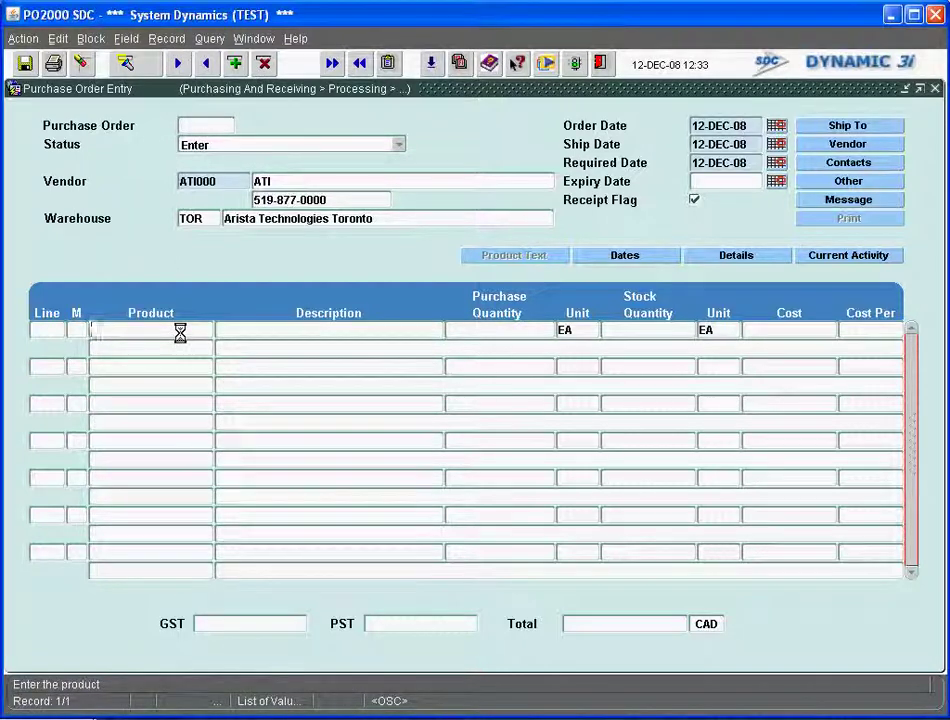
{"action": "type", "text": "M3A"}
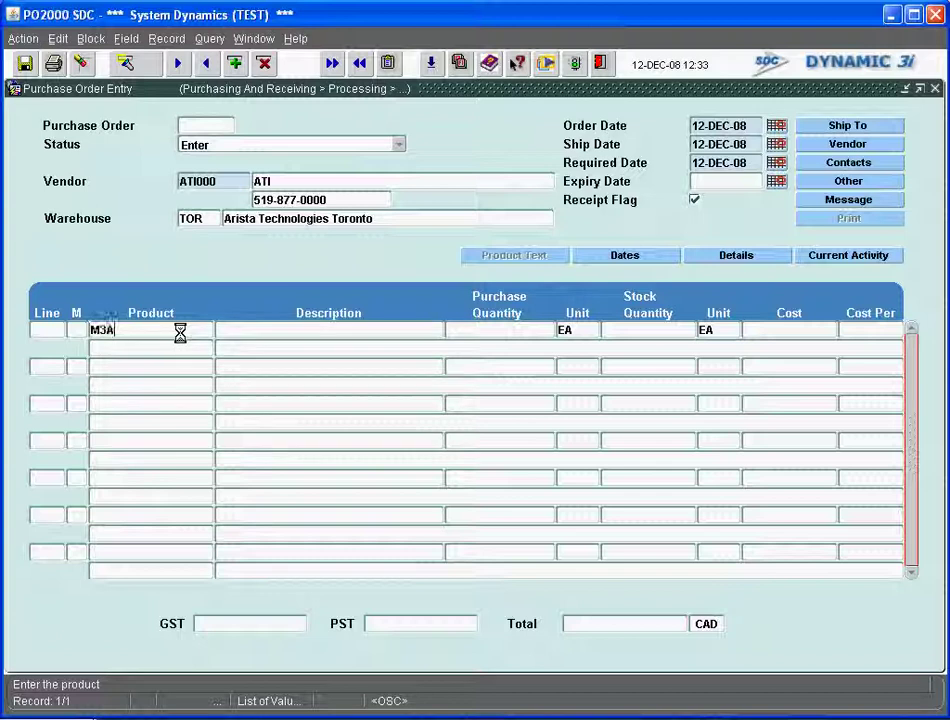
{"action": "key", "text": "Tab"}
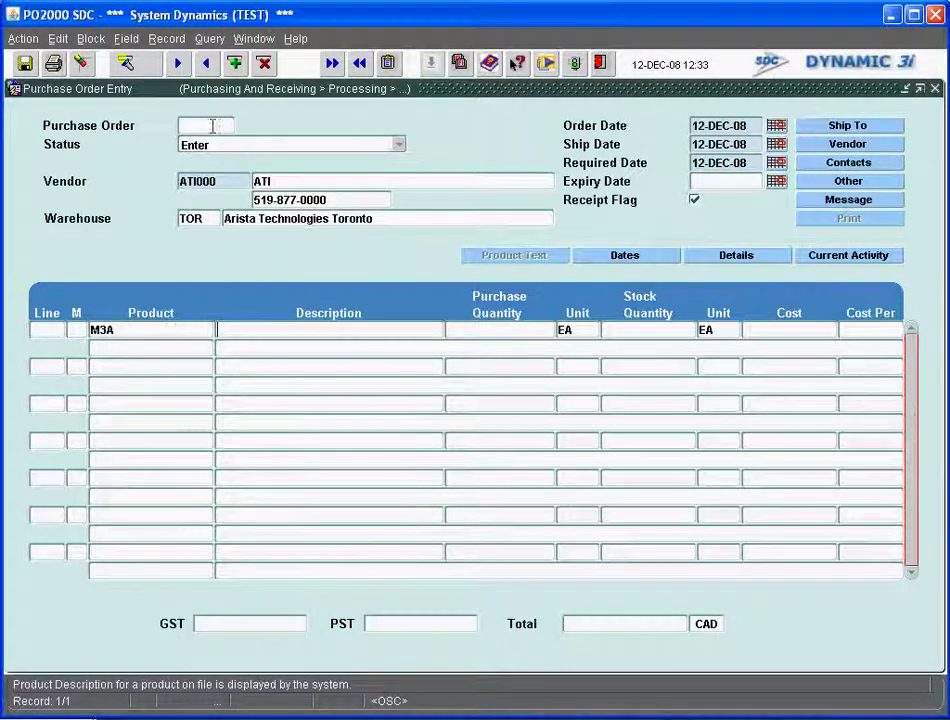
{"action": "left_click", "coordinate": [166, 38]}
{"action": "left_click", "coordinate": [182, 155]}
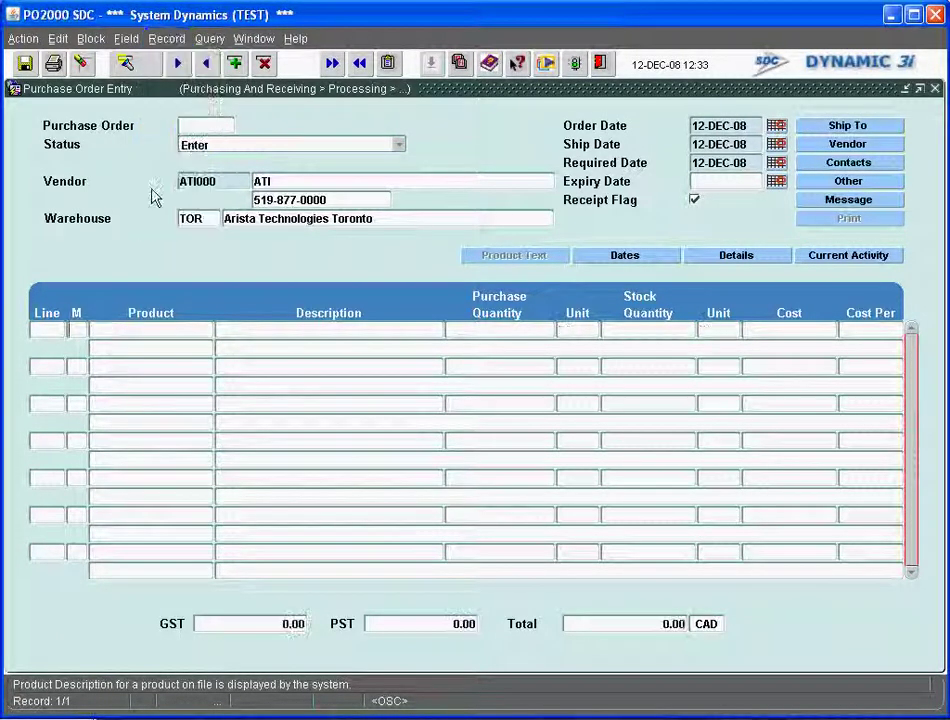
Enter product M3A on the first order line with a purchase quantity of 100
{"action": "left_click", "coordinate": [143, 321]}
{"action": "type", "text": "M3A"}
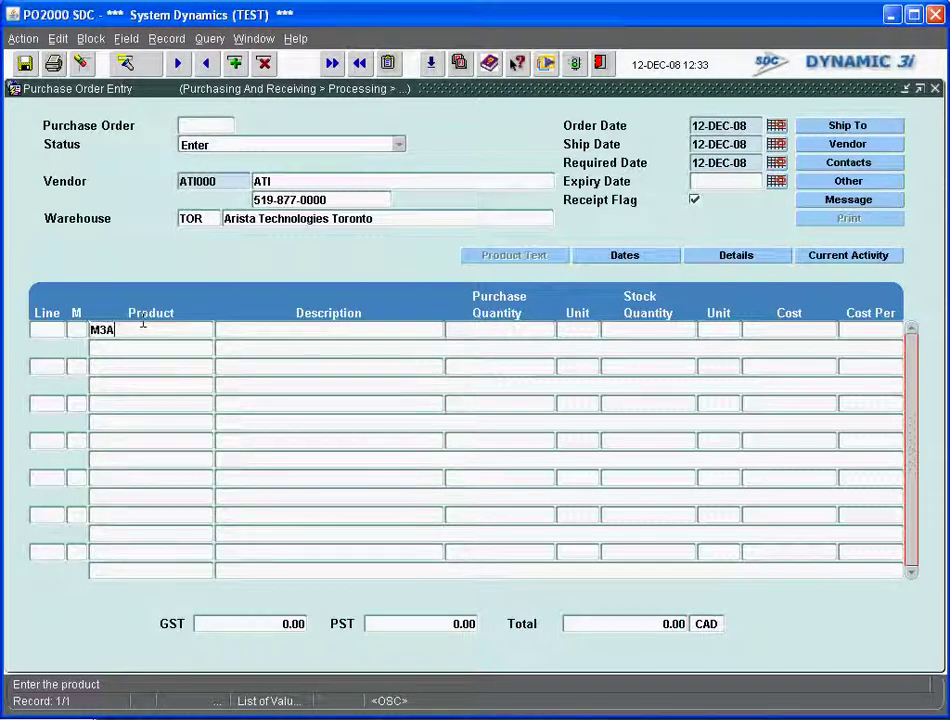
{"action": "key", "text": "Tab"}
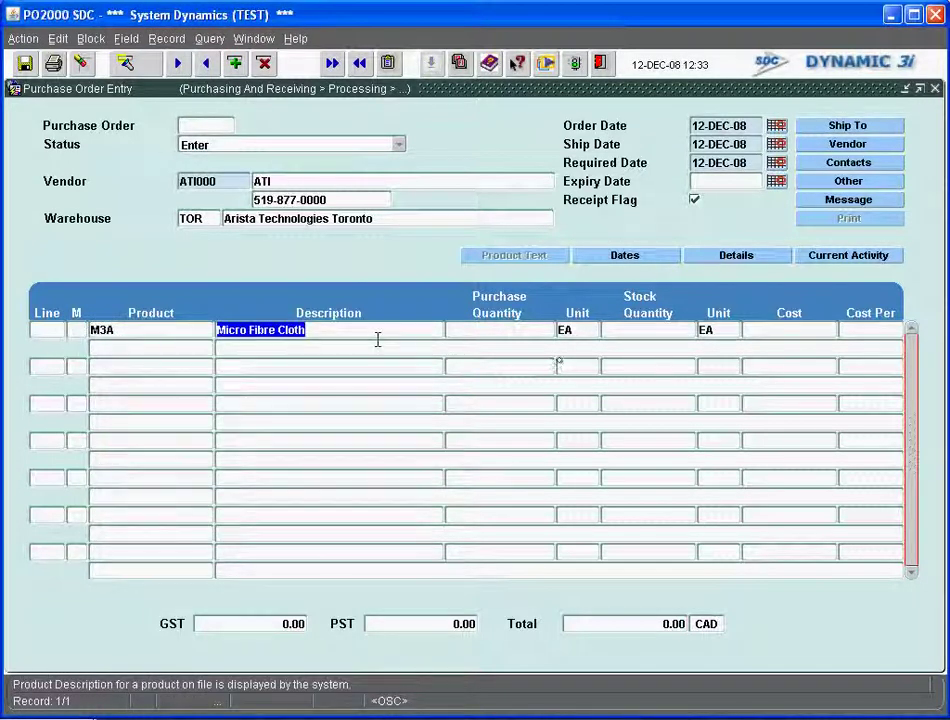
{"action": "left_click", "coordinate": [535, 330]}
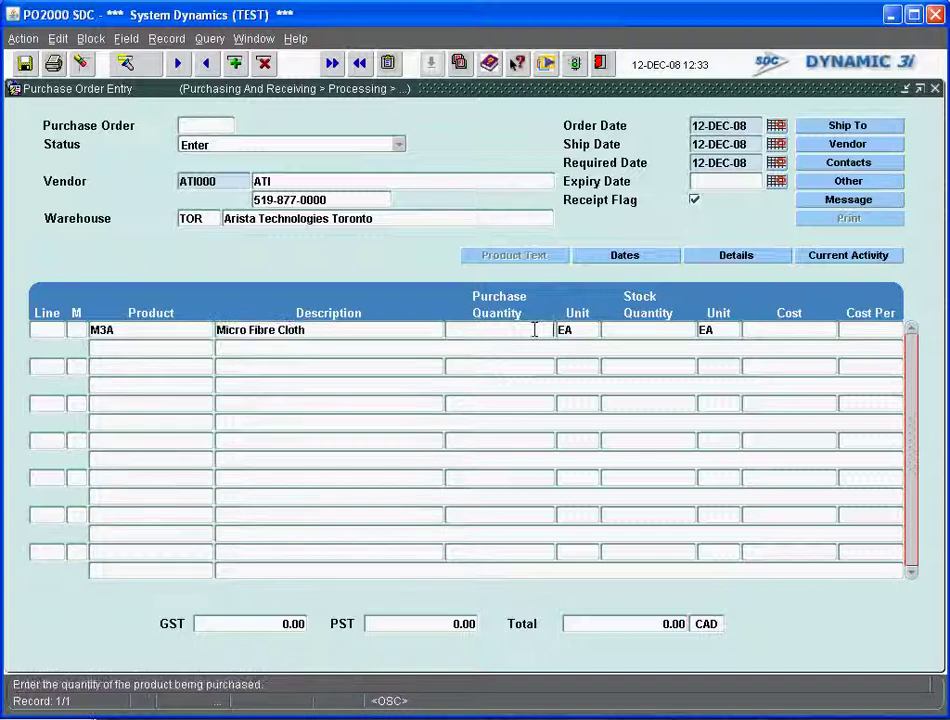
{"action": "type", "text": "100"}
{"action": "key", "text": "Tab"}
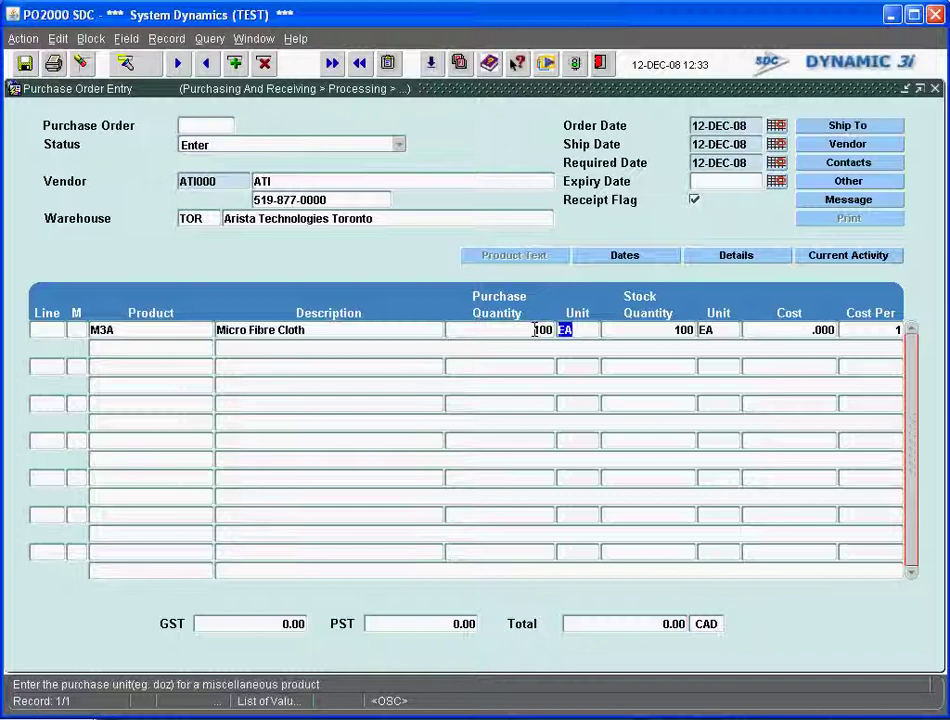
Accept the M3A line's default dates, set its cost to 5.35, and leave its purchase details as they are
{"action": "key", "text": "Tab"}
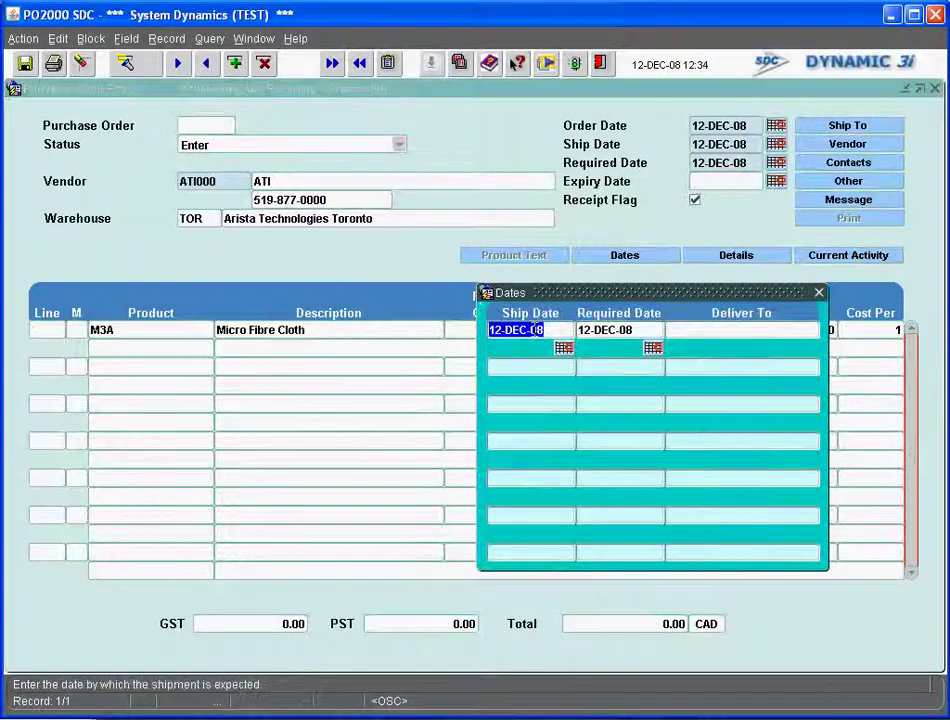
{"action": "key", "text": "Tab"}
{"action": "key", "text": "Tab"}
{"action": "key", "text": "Tab"}
{"action": "key", "text": "Tab"}
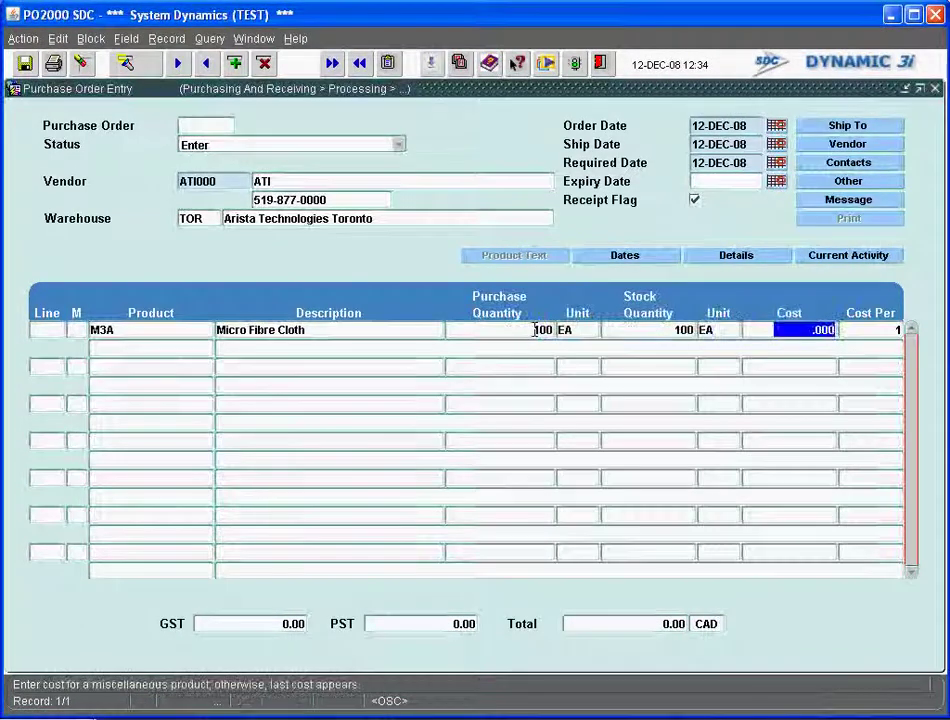
{"action": "type", "text": "5."}
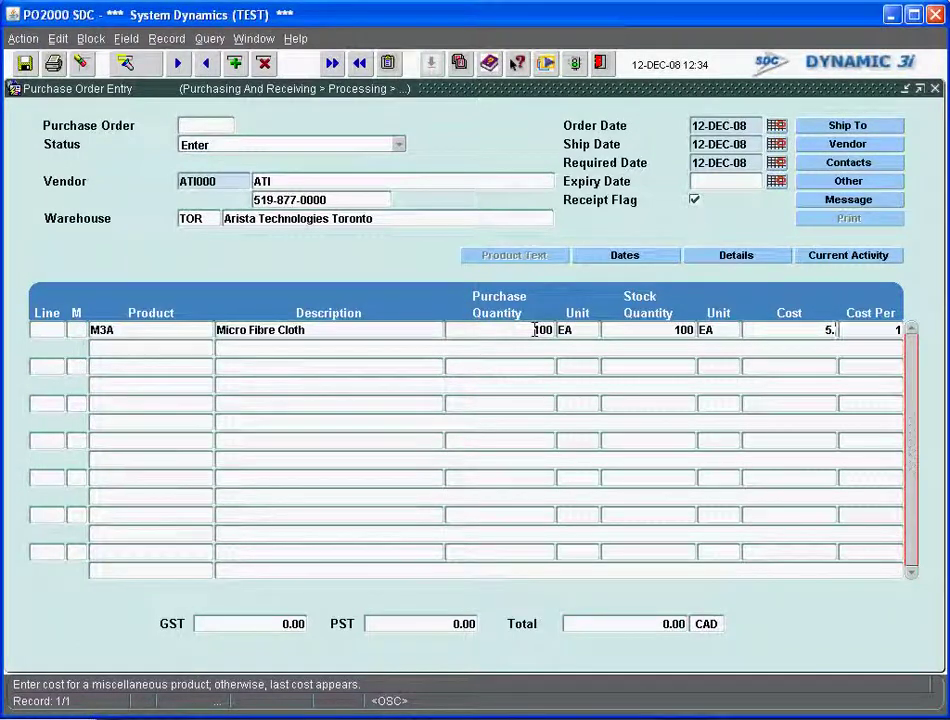
{"action": "type", "text": "35"}
{"action": "key", "text": "Tab"}
{"action": "key", "text": "Tab"}
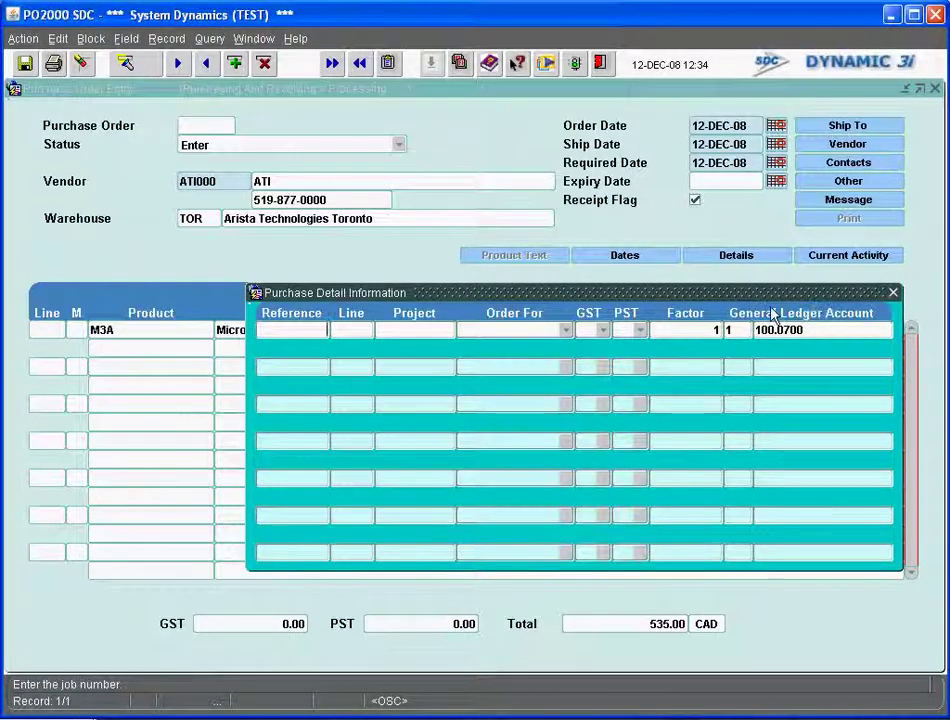
{"action": "left_click", "coordinate": [893, 293]}
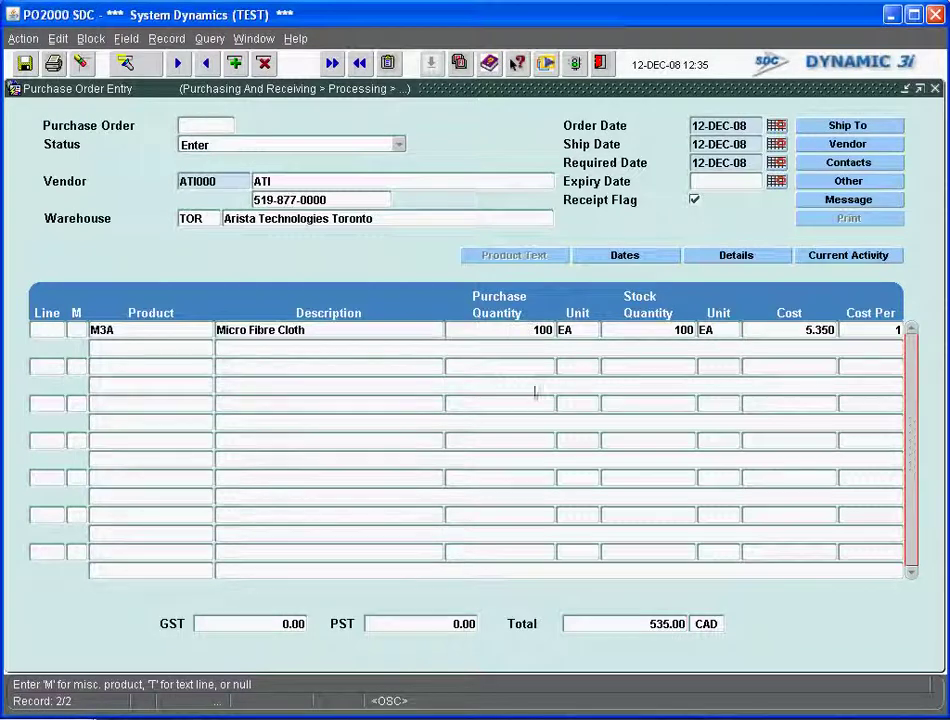
Save the purchase order and print it to the screen in PDF format, closing the report after viewing
{"action": "left_click", "coordinate": [25, 62]}
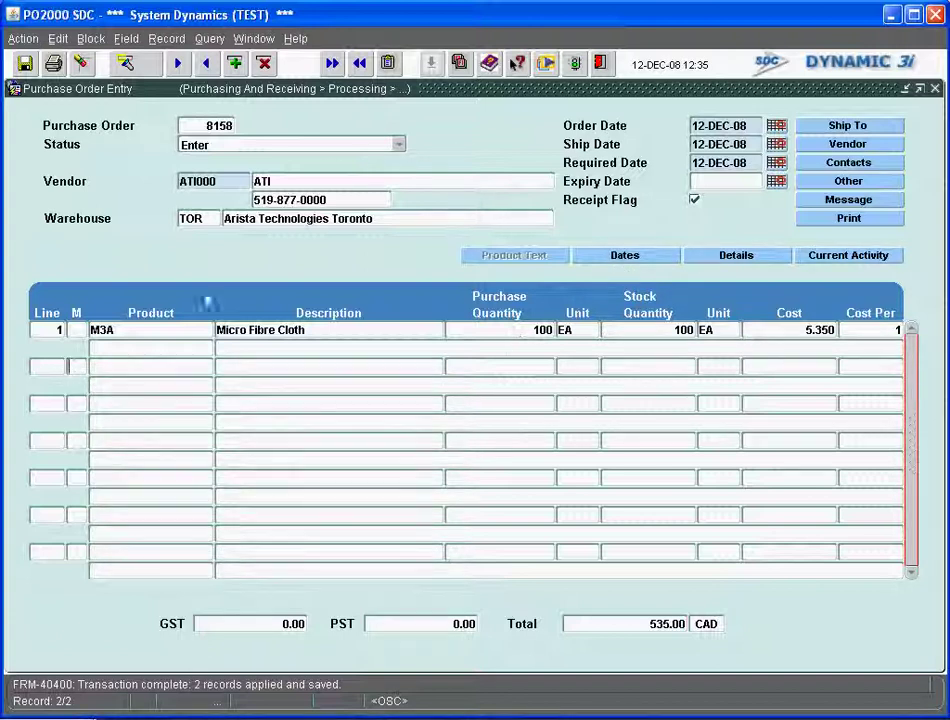
{"action": "left_click", "coordinate": [835, 218]}
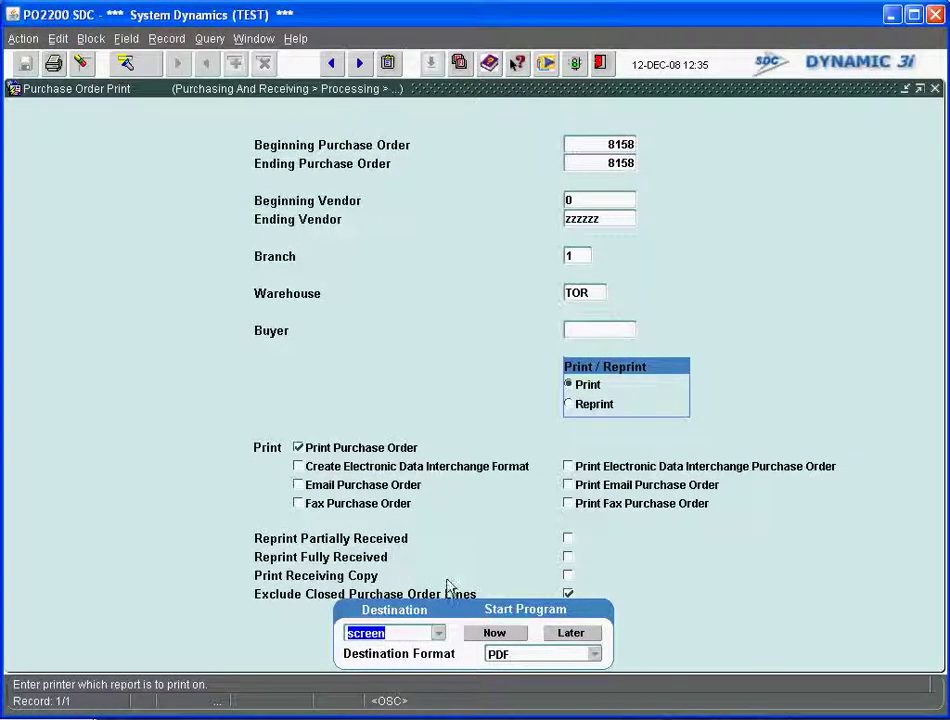
{"action": "left_click", "coordinate": [494, 636]}
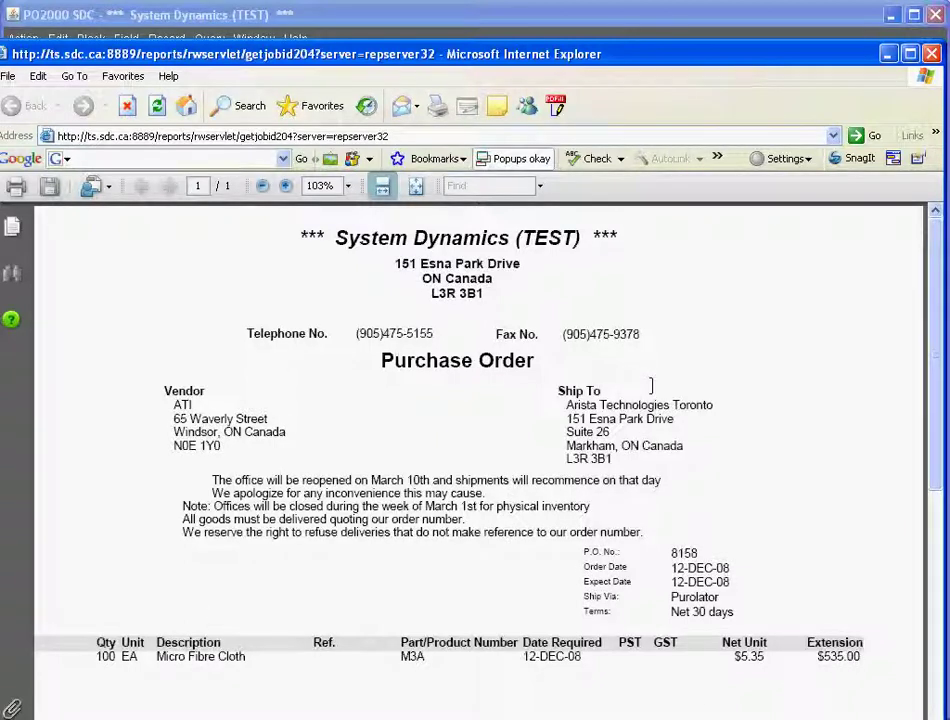
{"action": "left_click", "coordinate": [933, 56]}
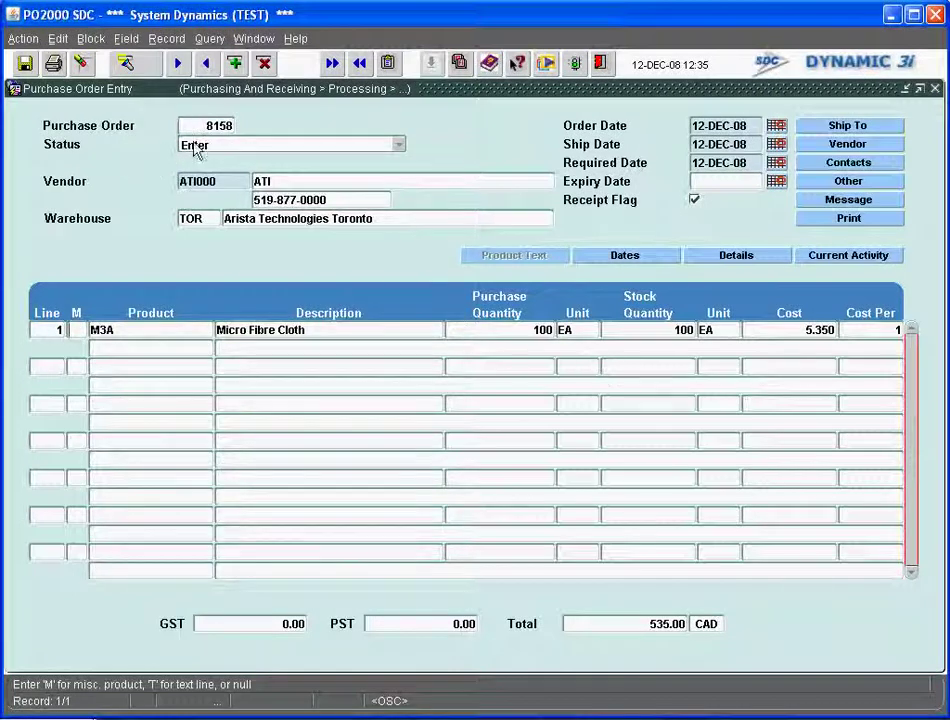
Close Purchase Order Entry and open the Stock Receipt By Purchase Order program from the Receiving programs
{"action": "left_click", "coordinate": [604, 68]}
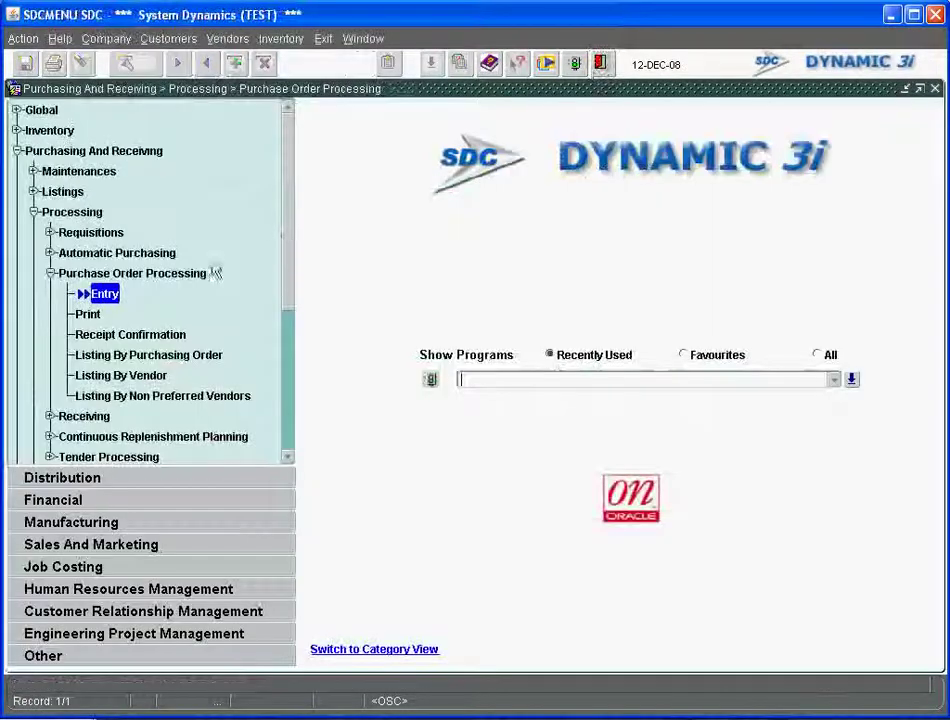
{"action": "scroll", "coordinate": [285, 245], "scroll_direction": "down", "scroll_amount": 3}
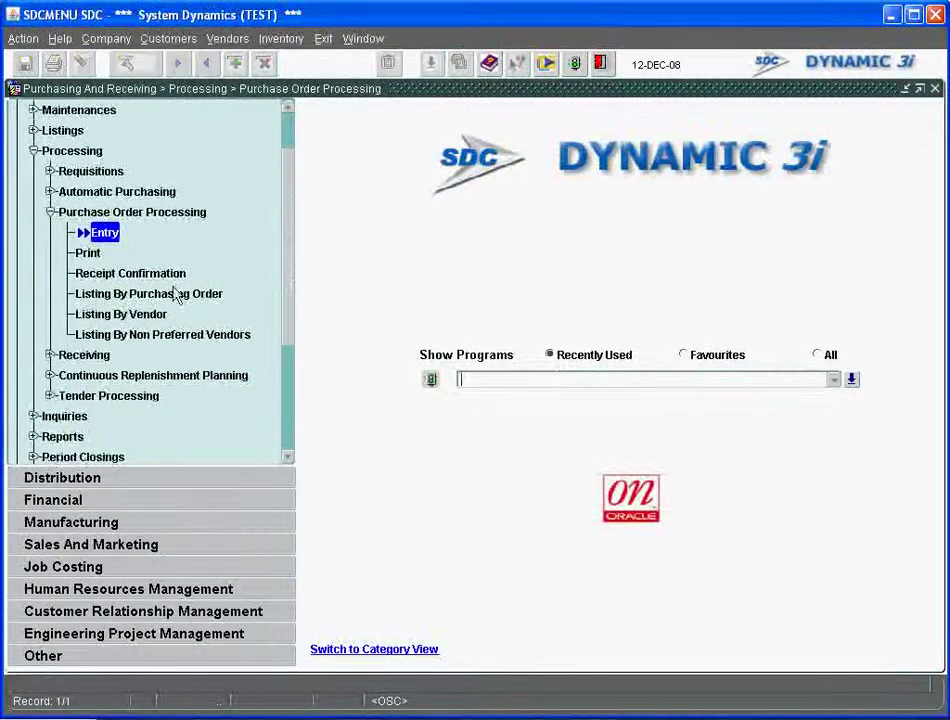
{"action": "left_click", "coordinate": [50, 355]}
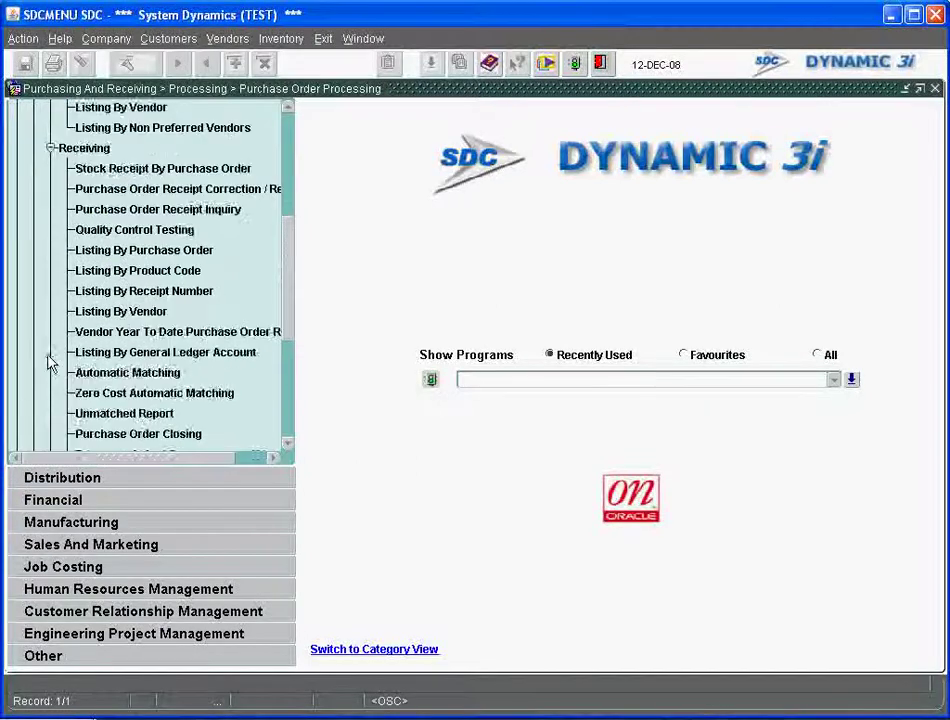
{"action": "left_click", "coordinate": [84, 233]}
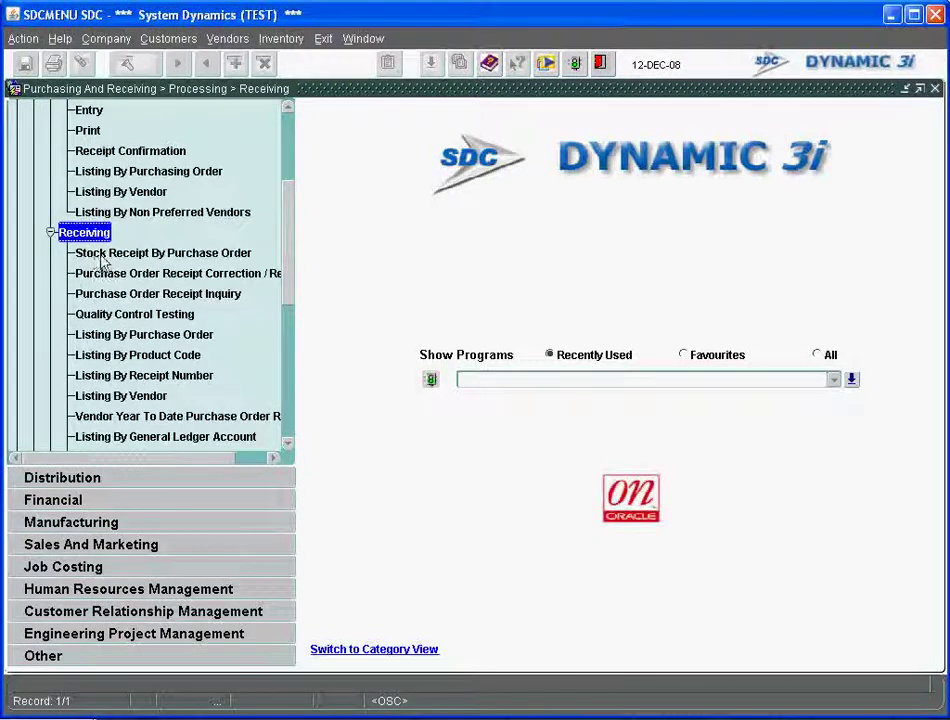
{"action": "double_click", "coordinate": [82, 257]}
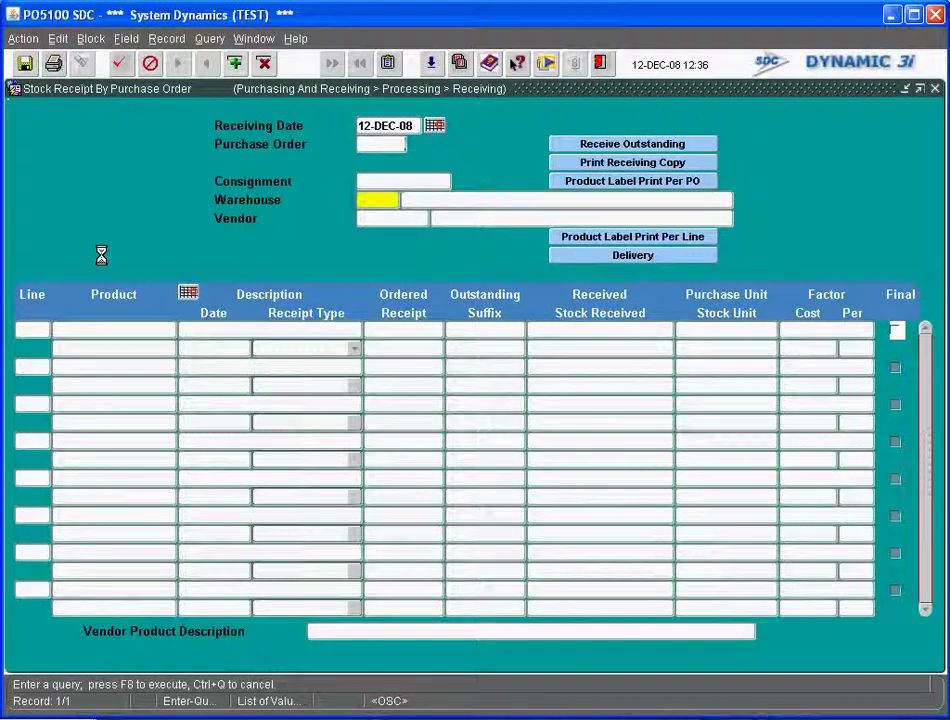
Retrieve the newly created purchase order by its number and automatically receive its full outstanding quantity as a final receipt
{"action": "type", "text": "8158"}
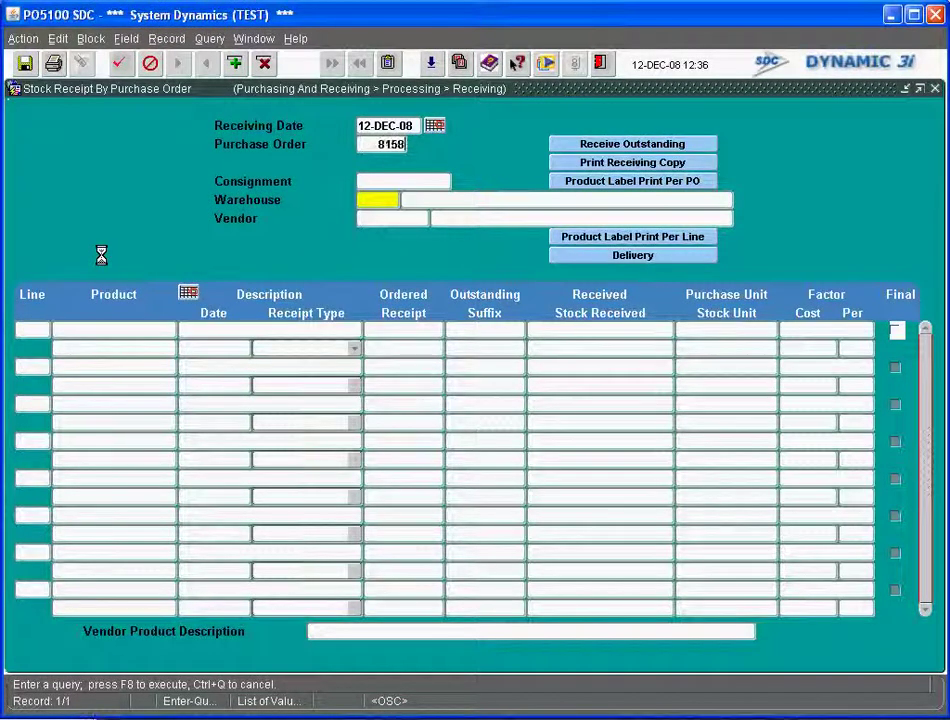
{"action": "key", "text": "Tab"}
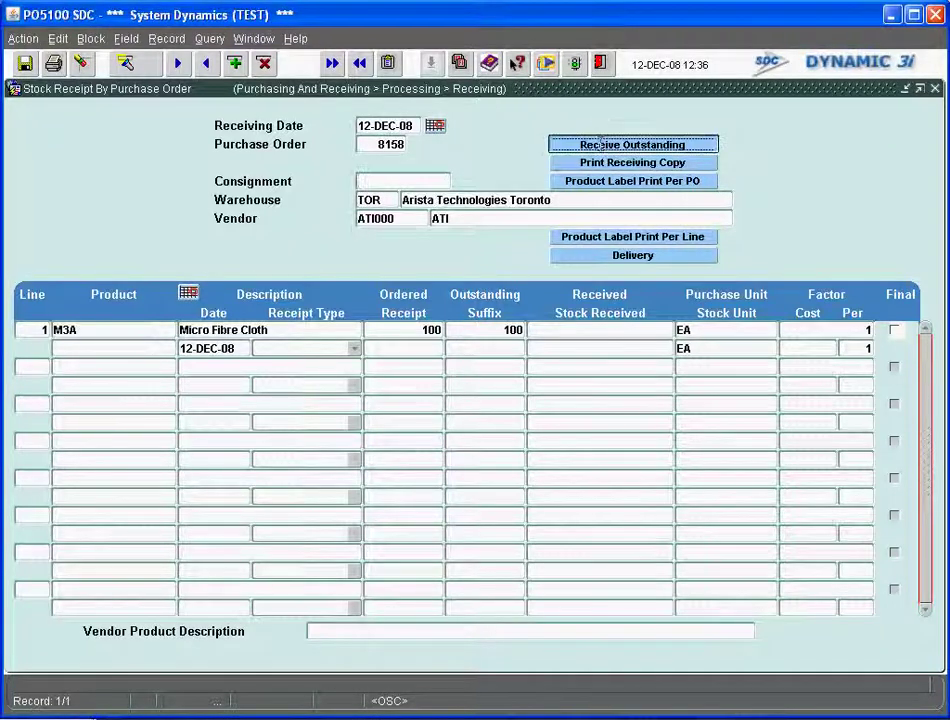
{"action": "left_click", "coordinate": [599, 141]}
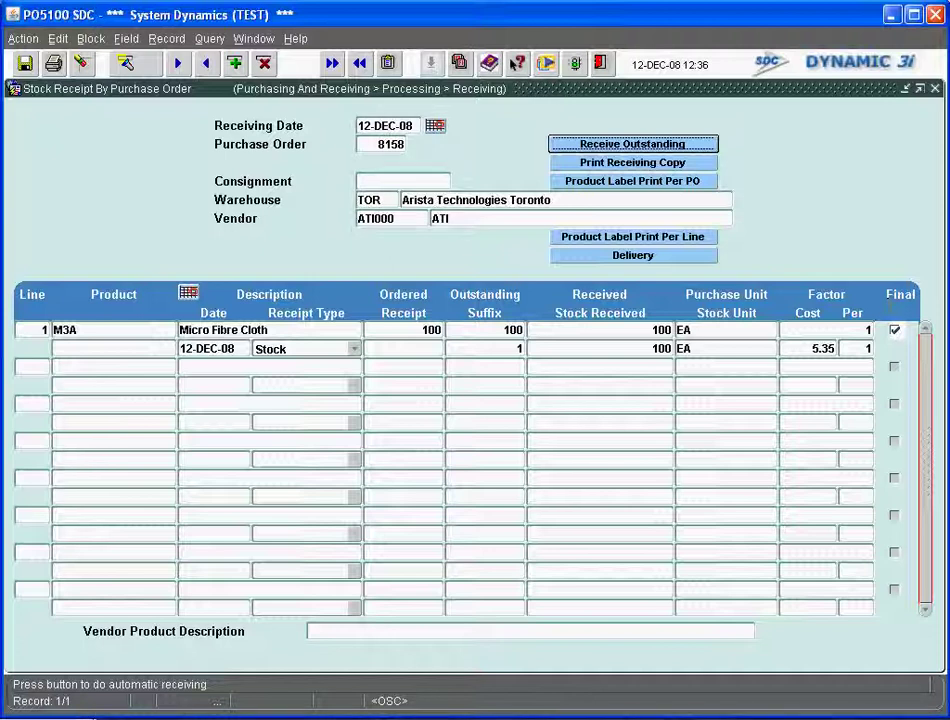
{"action": "left_click", "coordinate": [894, 331]}
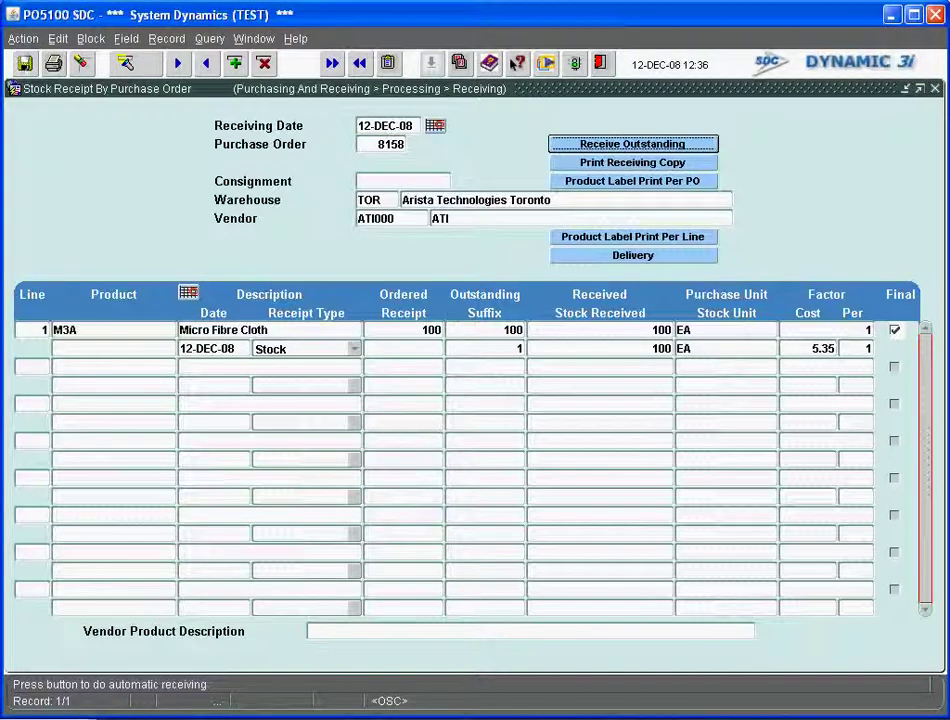
Leave the consignment blank, save the stock receipt, and exit the stock receipt program
{"action": "key", "text": "Tab"}
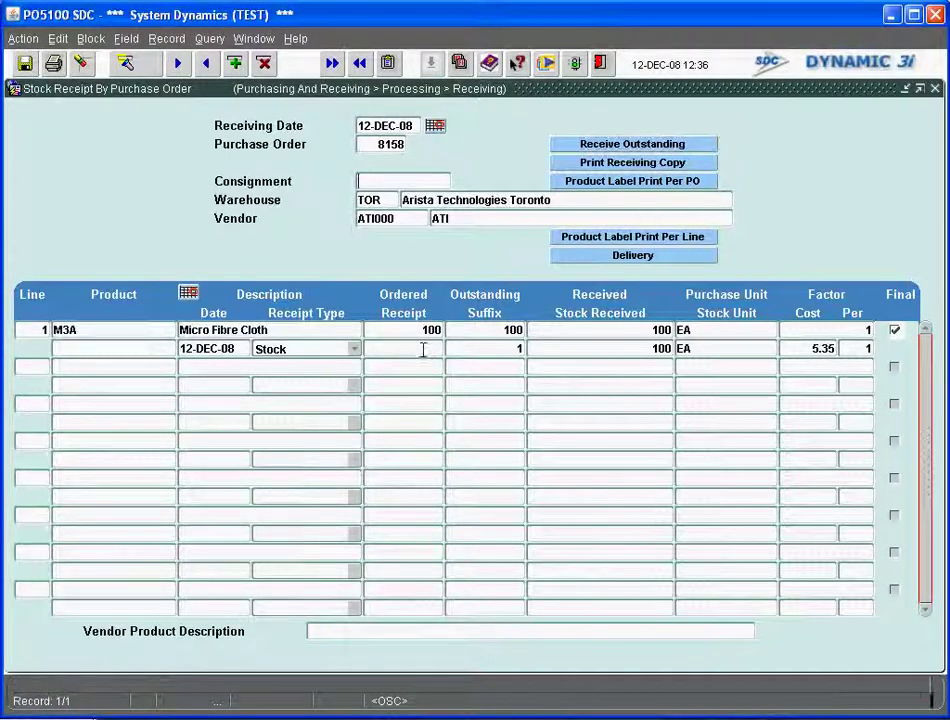
{"action": "key", "text": "F10"}
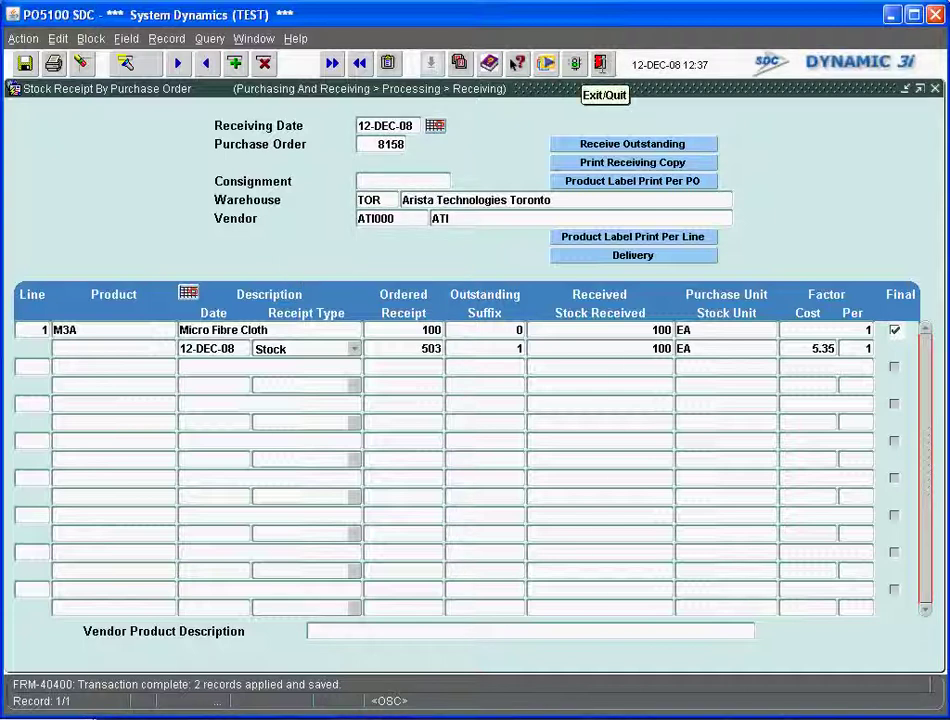
{"action": "left_click", "coordinate": [600, 63]}
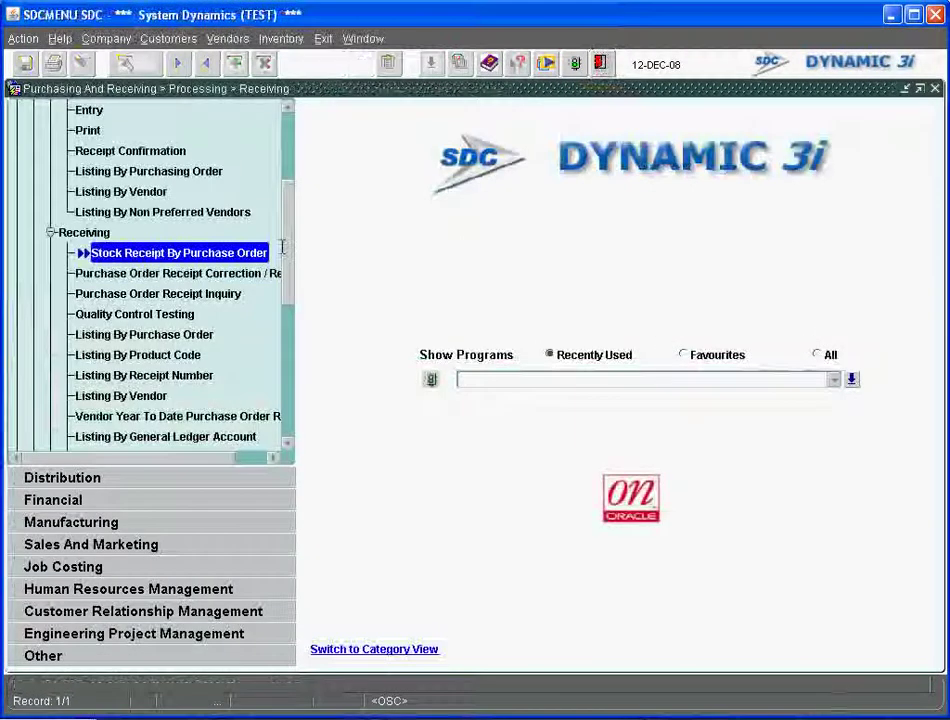